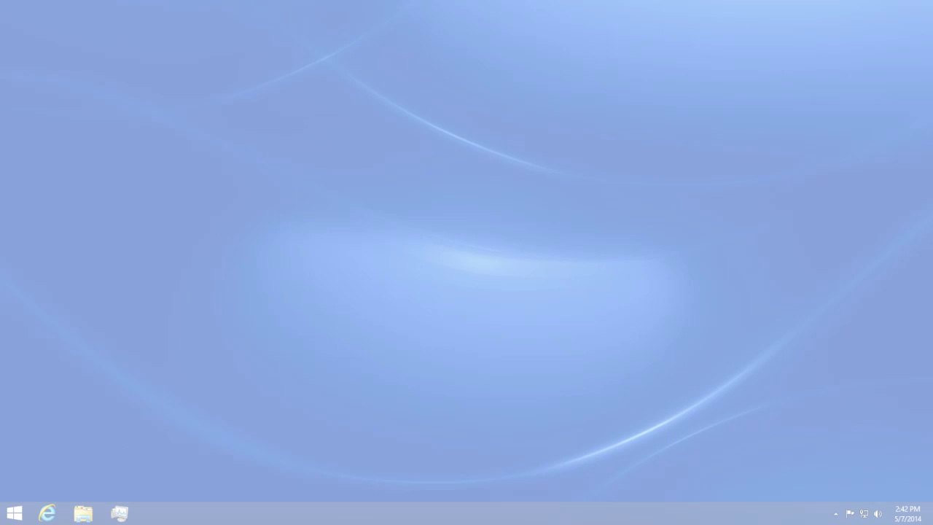
# Search the Start screen for 'model' and launch Data Model Designer.
pyautogui.press('super')
pyautogui.write('model Designer')
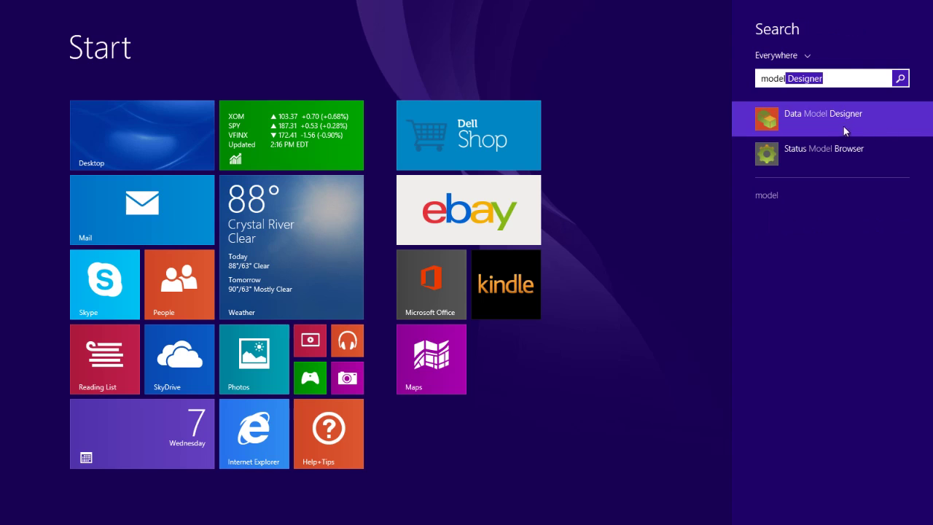
pyautogui.click(837, 124)
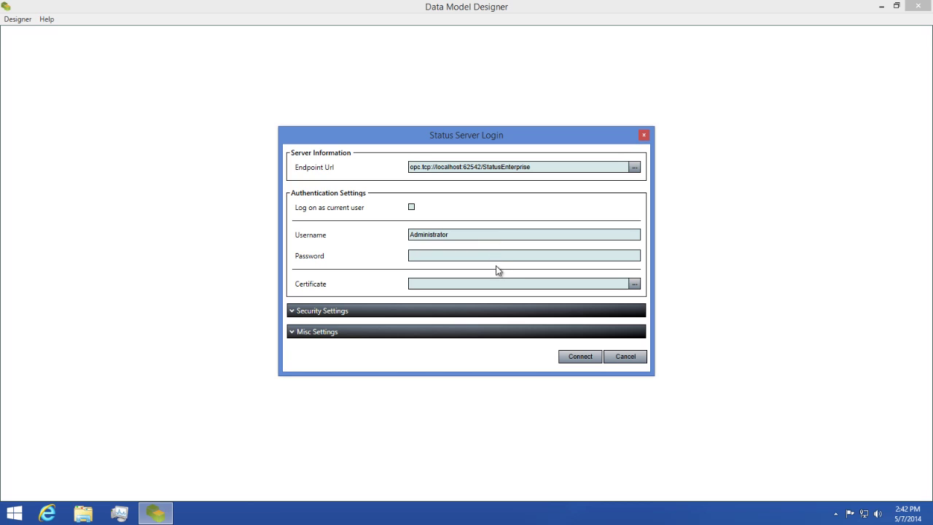
# Log in to the local Status server at opc.tcp://localhost:62542/StatusEnterprise.
pyautogui.click(583, 357)
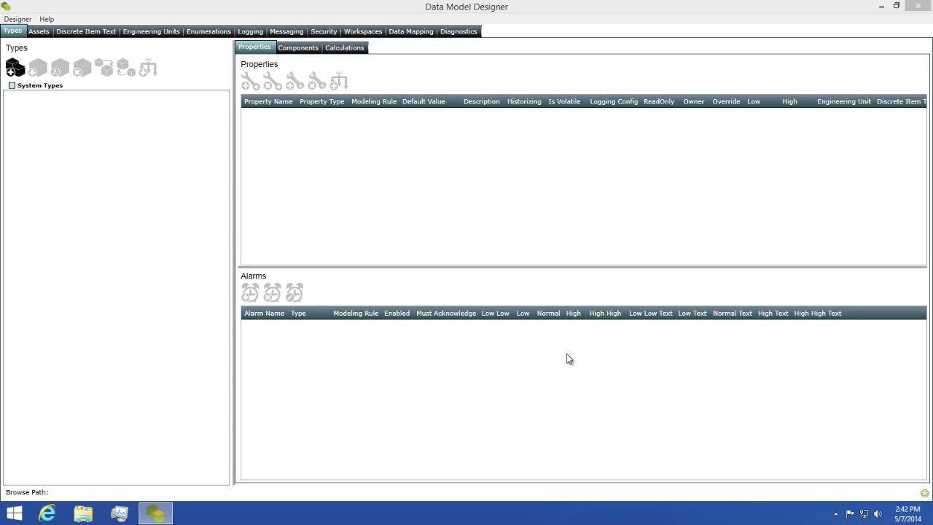
# Add a root object type named Equipment, derived from StatusObjectType.
pyautogui.click(22, 75)
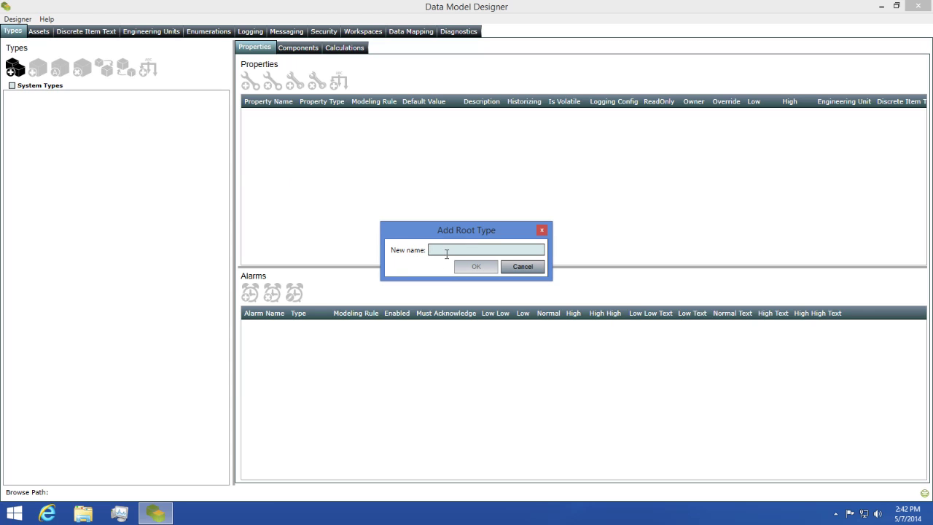
pyautogui.write('Equipment')
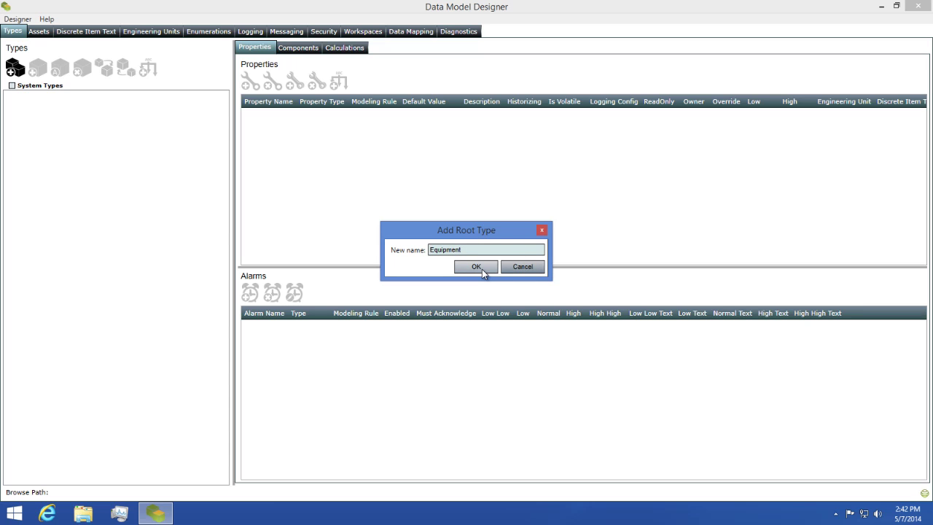
pyautogui.click(475, 267)
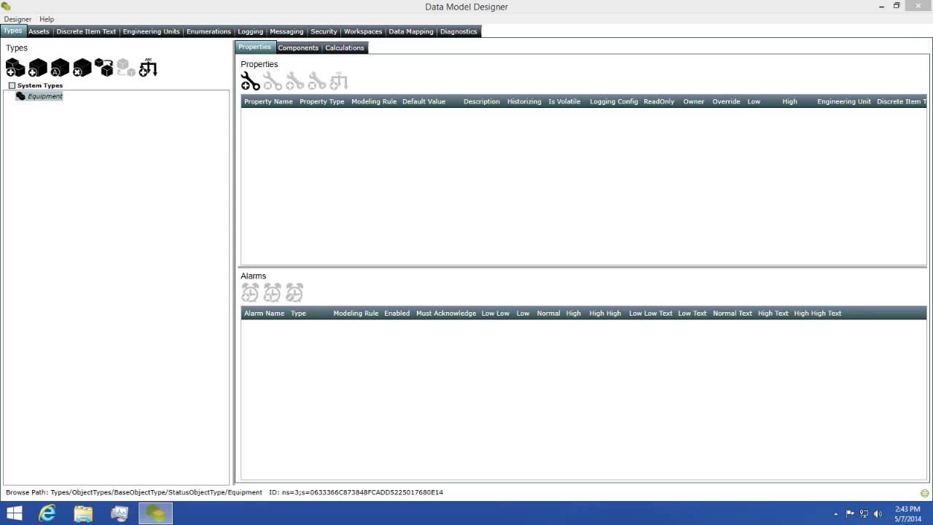
# Add a String property named Asset Tag to the Equipment type.
pyautogui.click(254, 84)
pyautogui.click(403, 239)
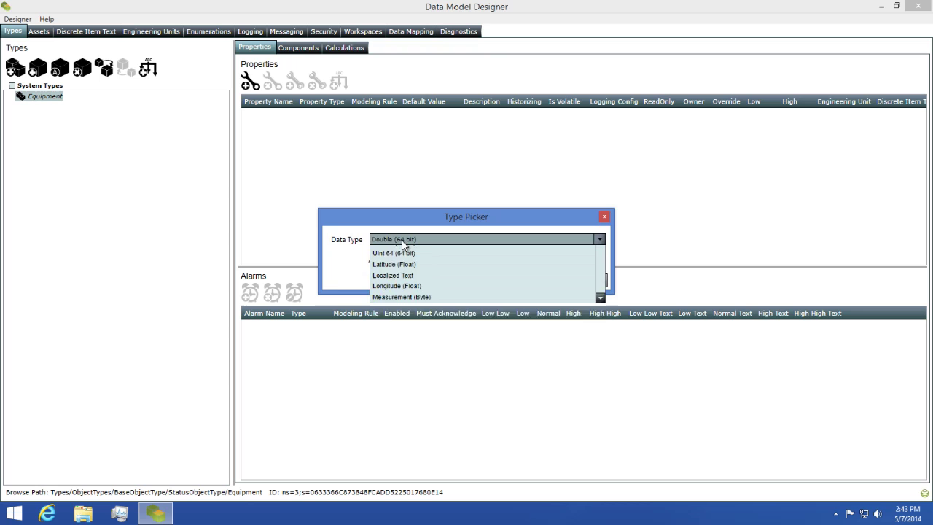
pyautogui.scroll(-15, 408, 357)
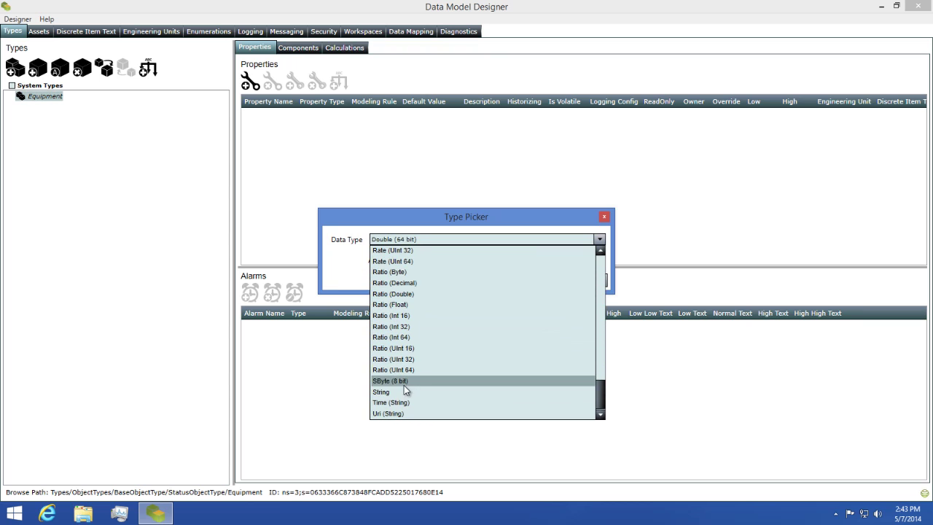
pyautogui.click(390, 392)
pyautogui.click(533, 279)
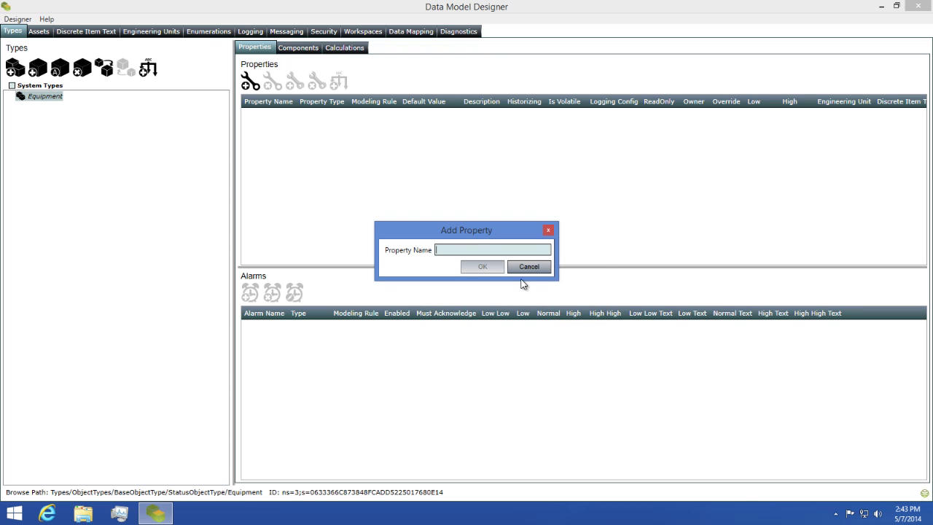
pyautogui.write('Asset Tag')
pyautogui.click(482, 267)
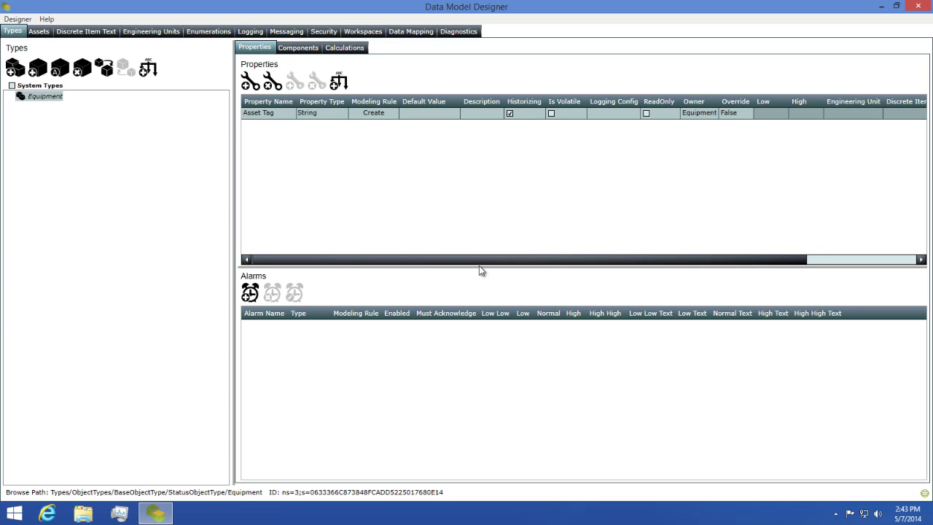
# Create the Boiler Tank subtype of Equipment and select it to see the inherited Asset Tag.
pyautogui.click(38, 68)
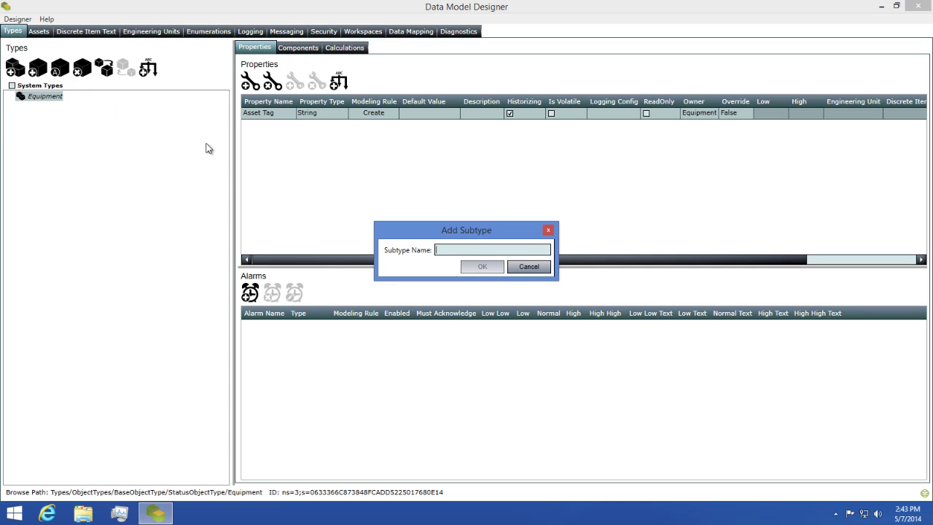
pyautogui.write('B')
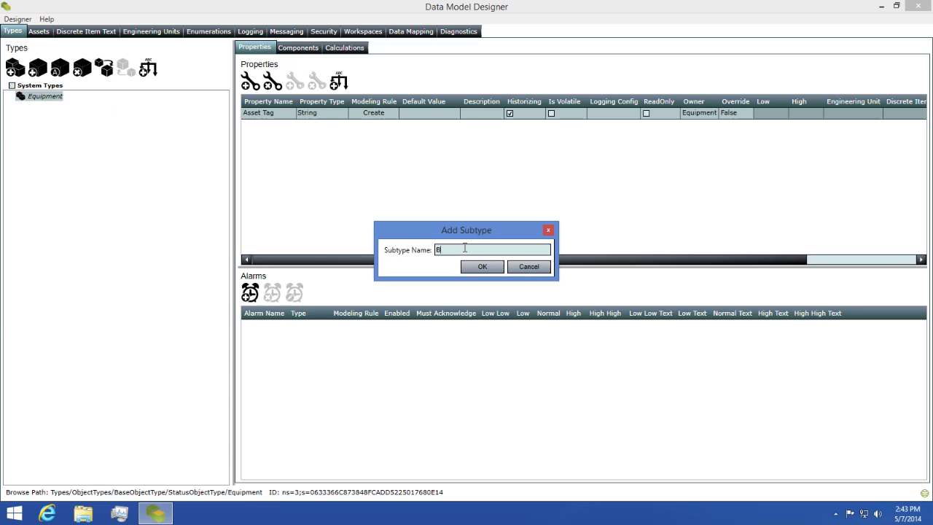
pyautogui.write('oiler Tank')
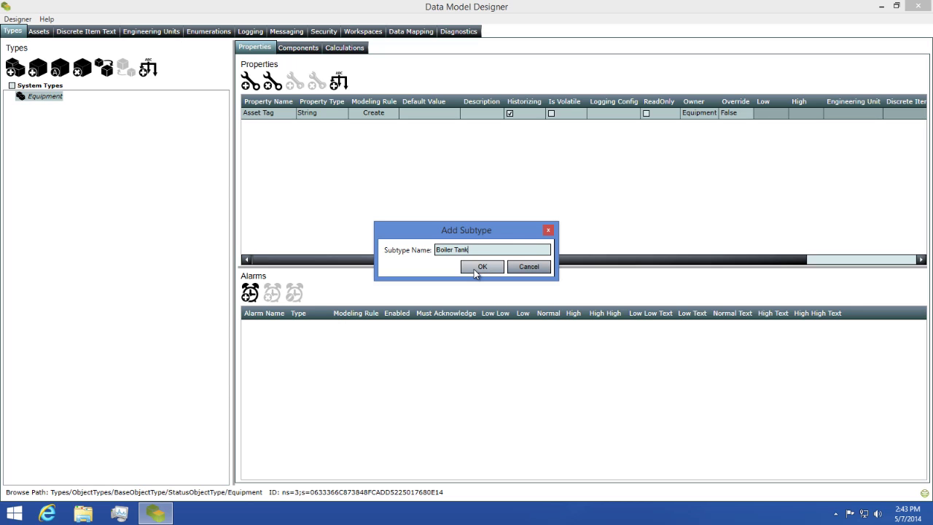
pyautogui.click(481, 267)
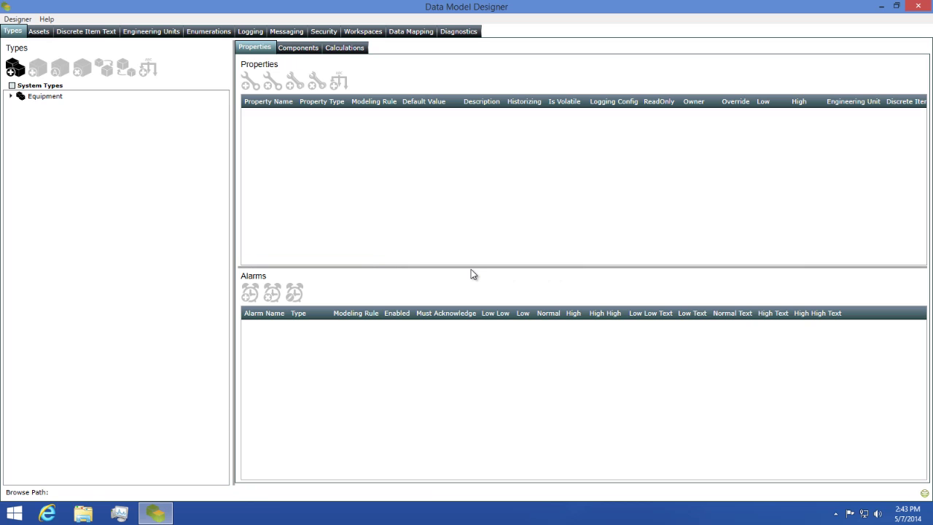
pyautogui.click(10, 96)
pyautogui.click(51, 107)
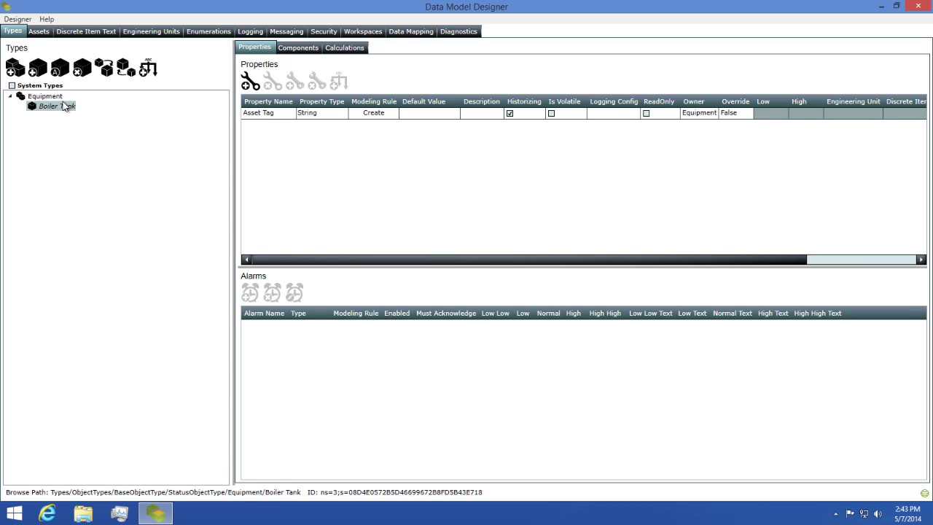
# Add a Double (64 bit) property named Temperature to Boiler Tank.
pyautogui.click(248, 84)
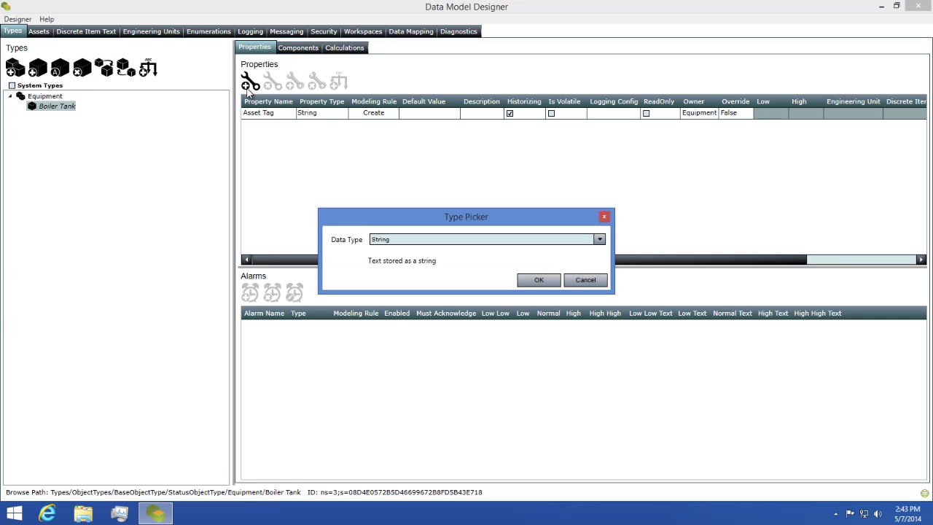
pyautogui.click(385, 240)
pyautogui.scroll(15, 394, 274)
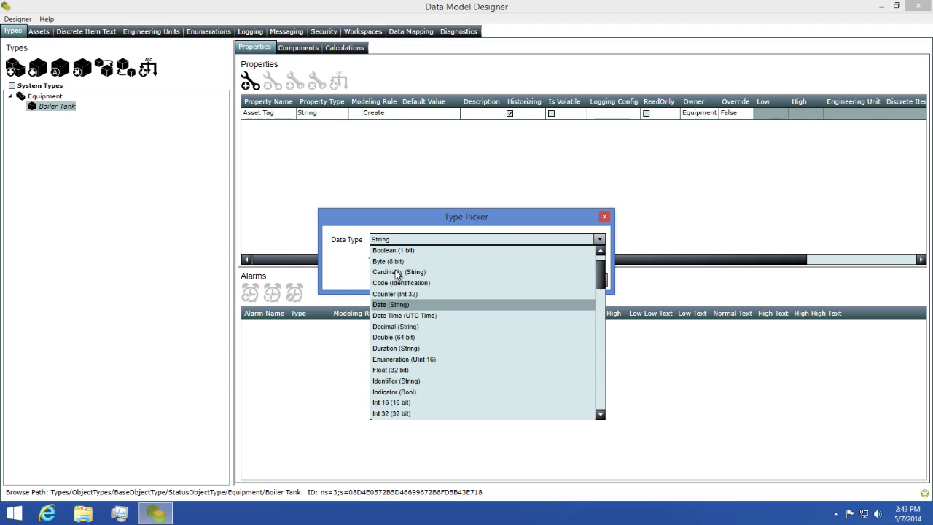
pyautogui.click(394, 339)
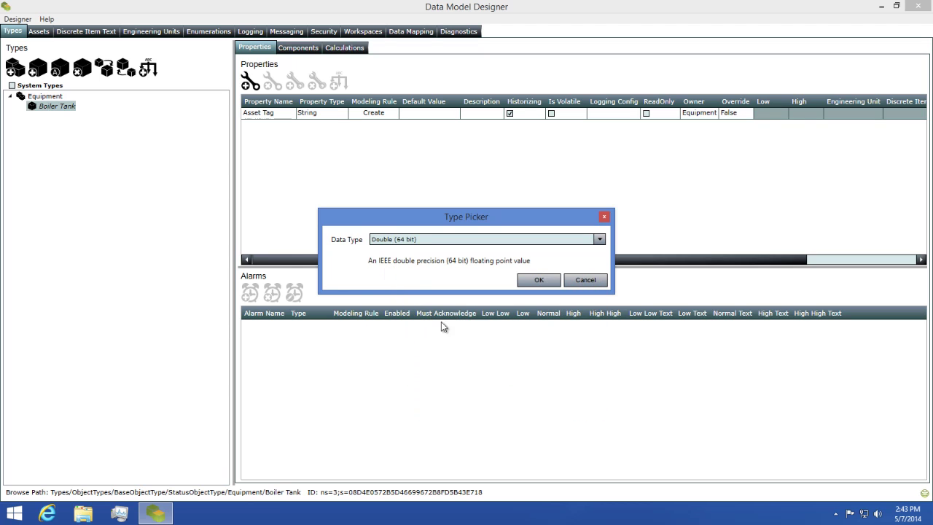
pyautogui.click(538, 281)
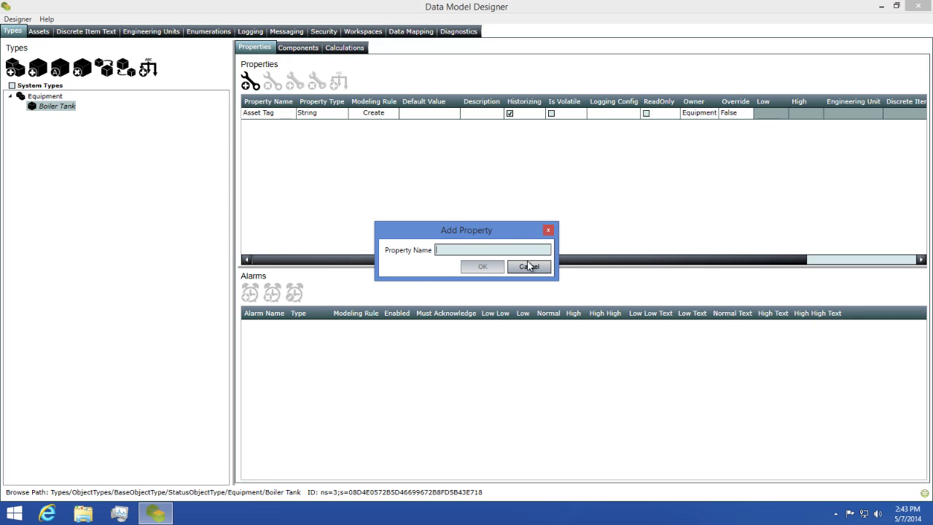
pyautogui.write('Te')
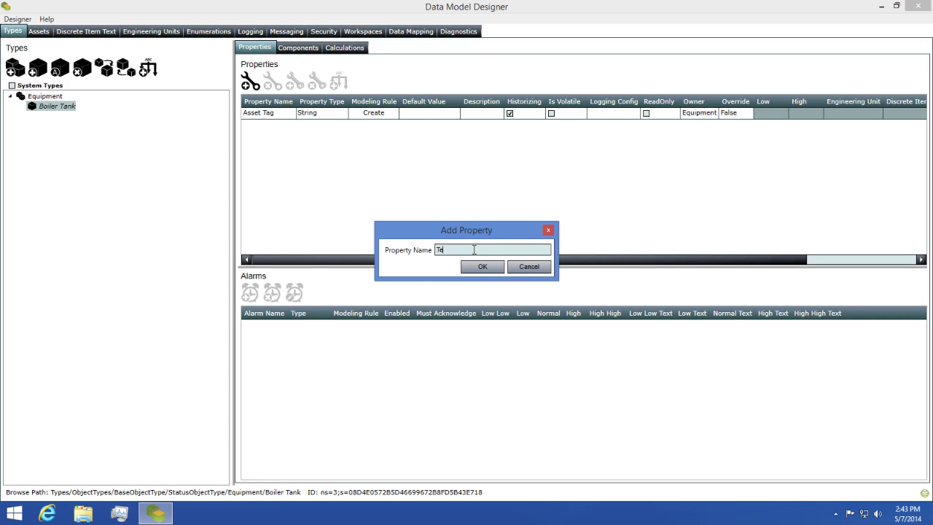
pyautogui.write('mperature')
pyautogui.click(481, 268)
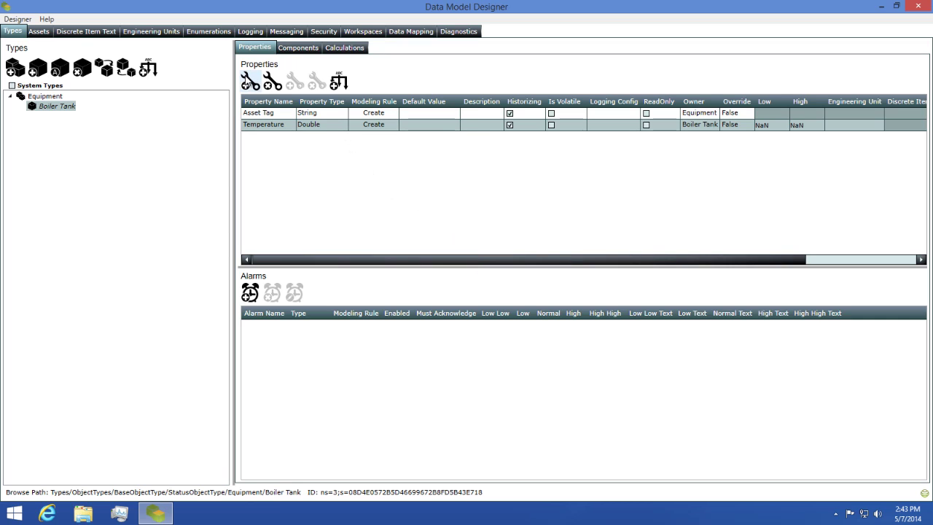
# Add a second Double (64 bit) property named PSI to Boiler Tank.
pyautogui.click(250, 82)
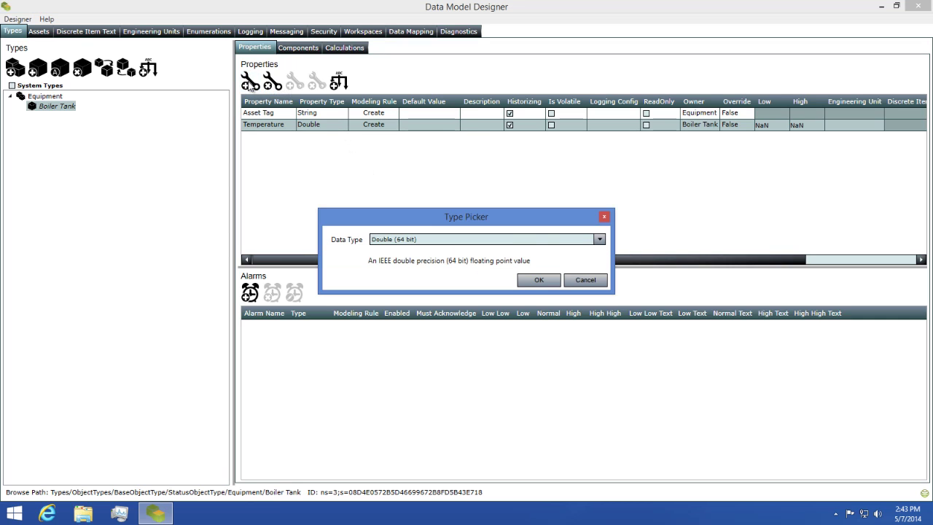
pyautogui.click(539, 282)
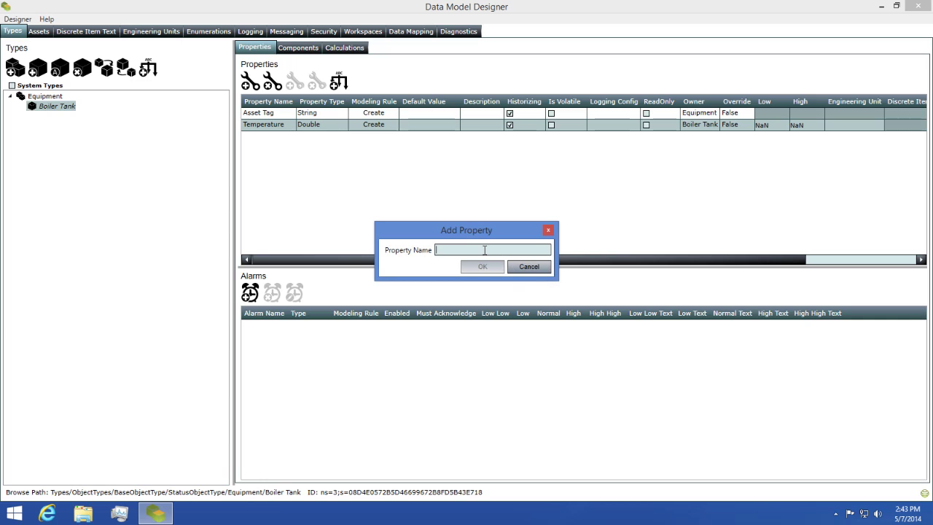
pyautogui.write('PSI')
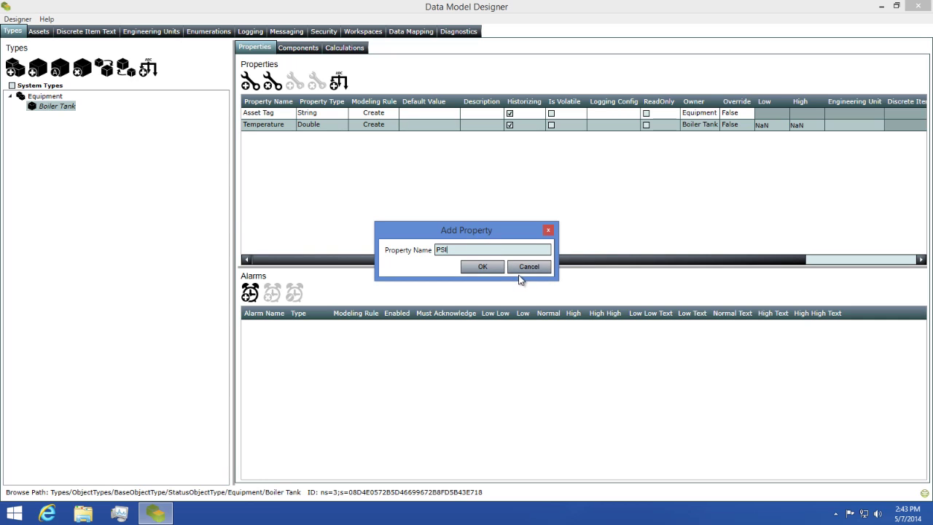
pyautogui.click(484, 267)
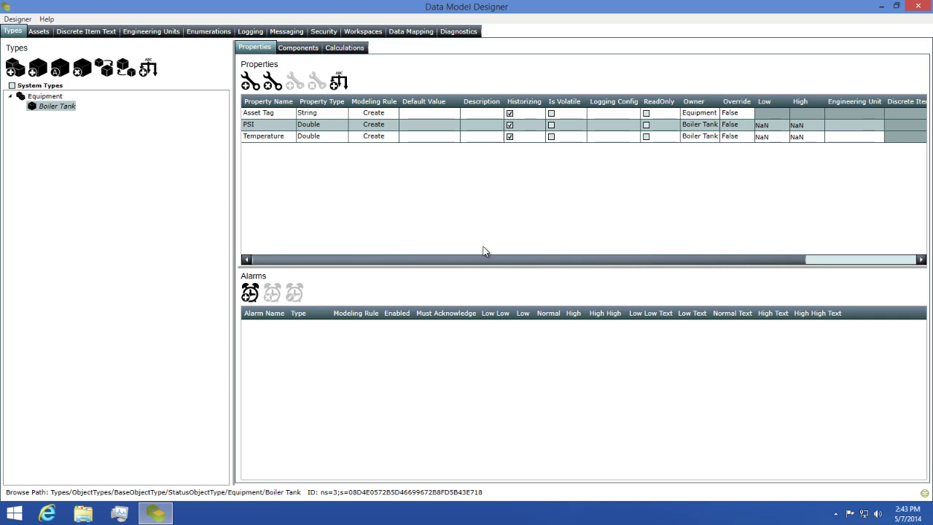
# Begin editing the Default Value cell of Boiler Tank's Asset Tag property.
pyautogui.click(424, 114)
# Set the Asset Tag default to Tank 001 and PSI default 150 with range 115–175.
pyautogui.write('Tank 001')
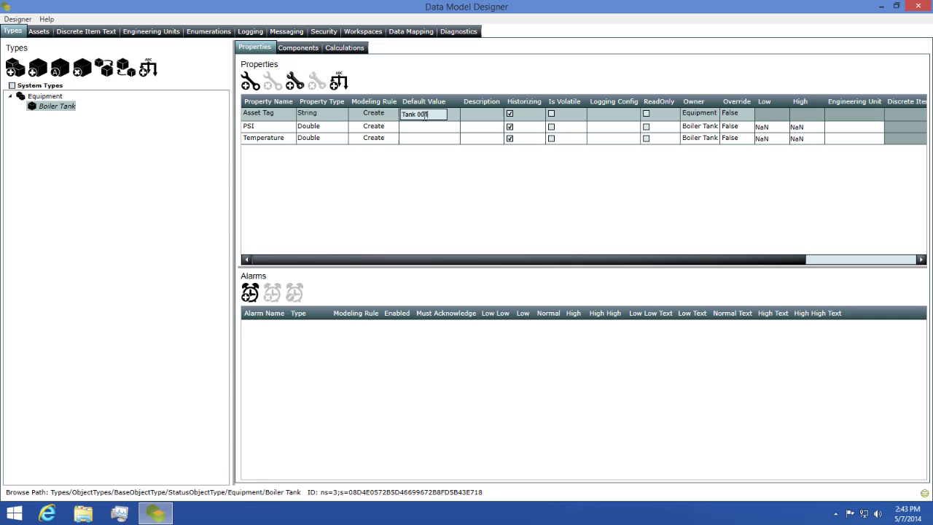
pyautogui.press('Return')
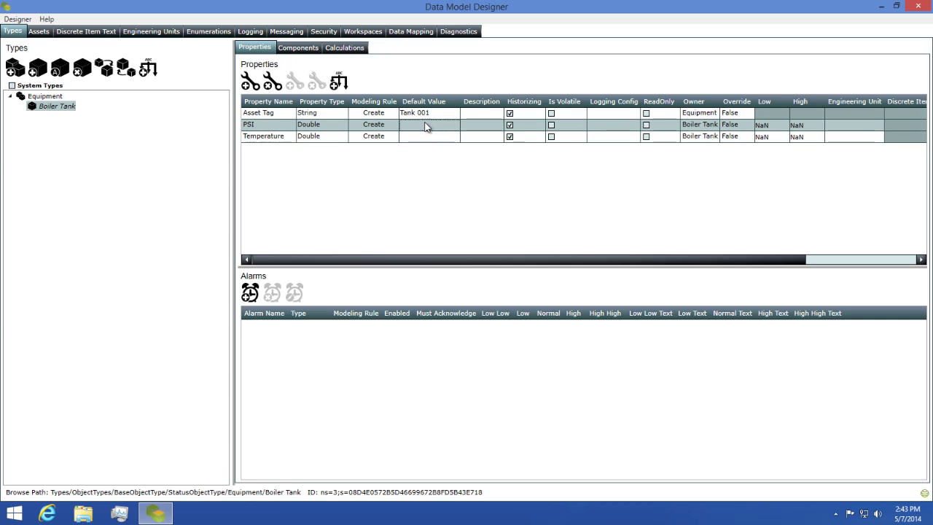
pyautogui.click(426, 125)
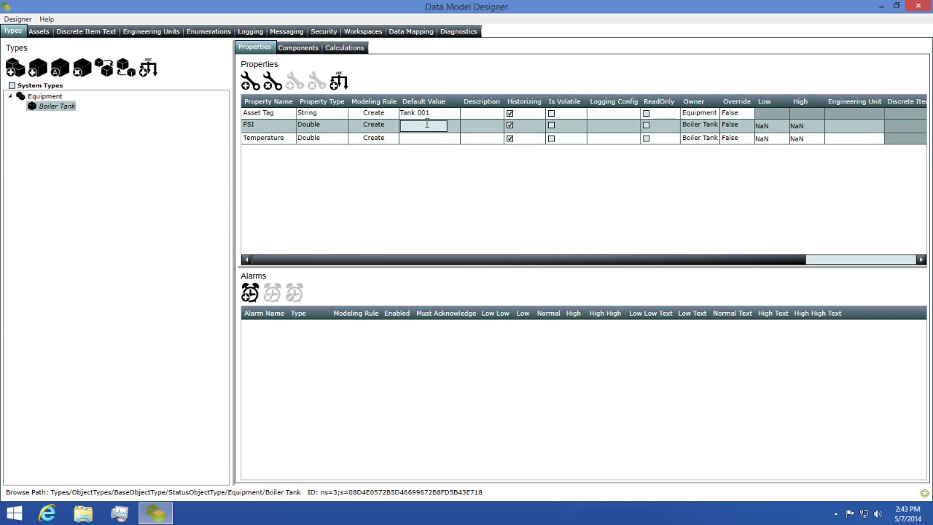
pyautogui.write('150')
pyautogui.click(773, 126)
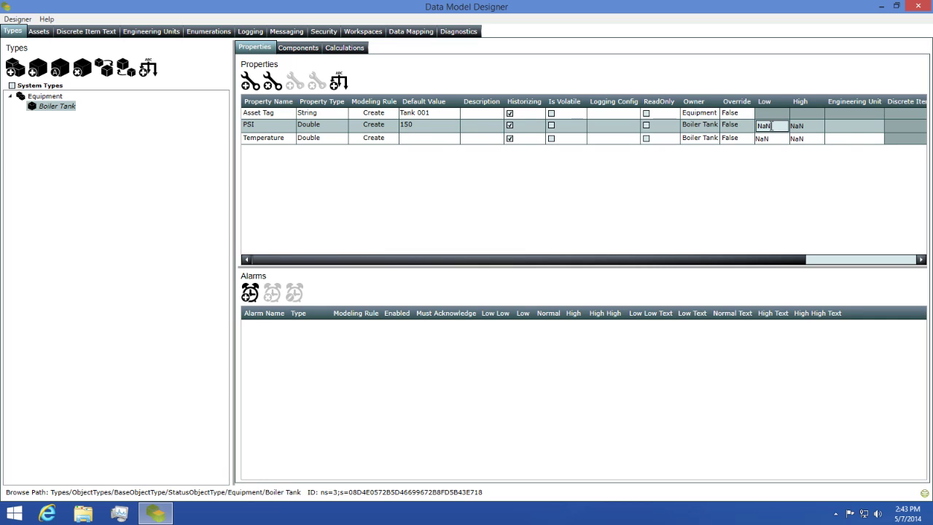
pyautogui.moveTo(773, 126); pyautogui.dragTo(758, 127)
pyautogui.write('115')
pyautogui.click(811, 126)
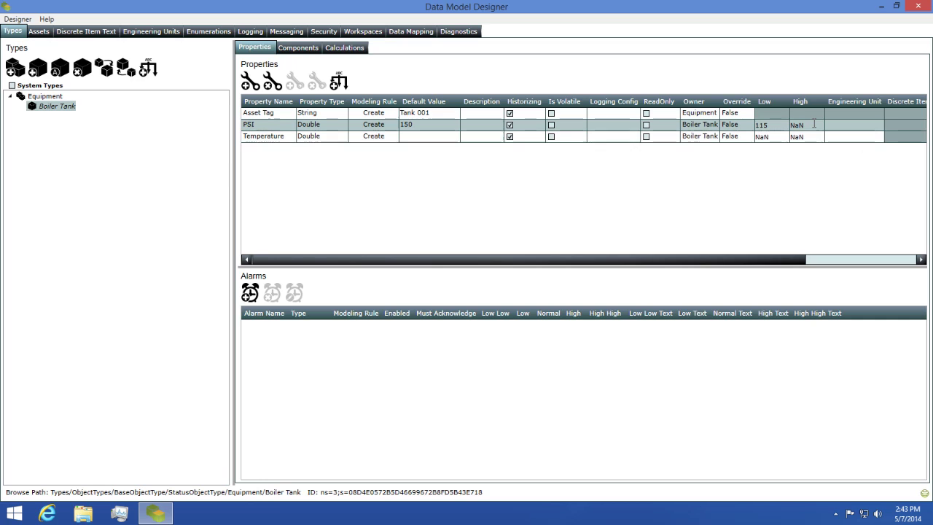
pyautogui.moveTo(810, 125); pyautogui.dragTo(792, 127)
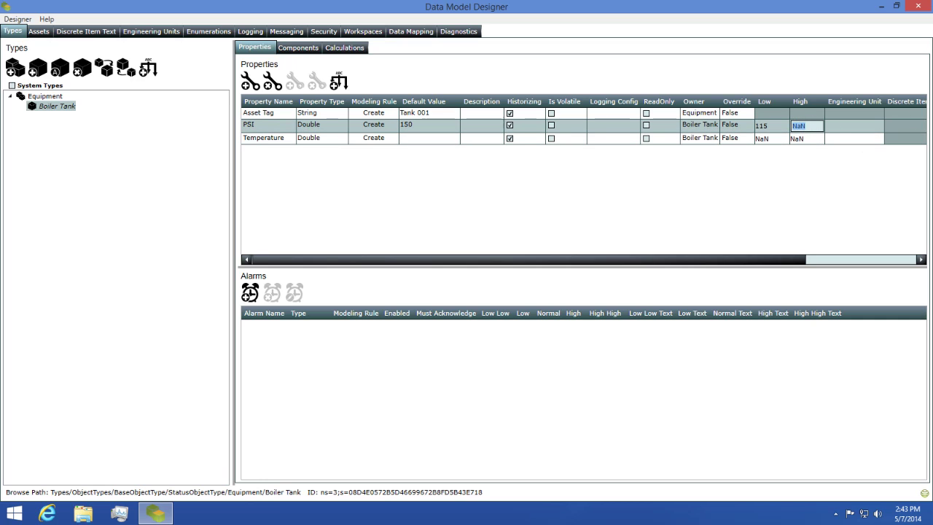
pyautogui.write('175')
# Set the Temperature default to 260 with low limit 200 and high limit 300.
pyautogui.click(420, 138)
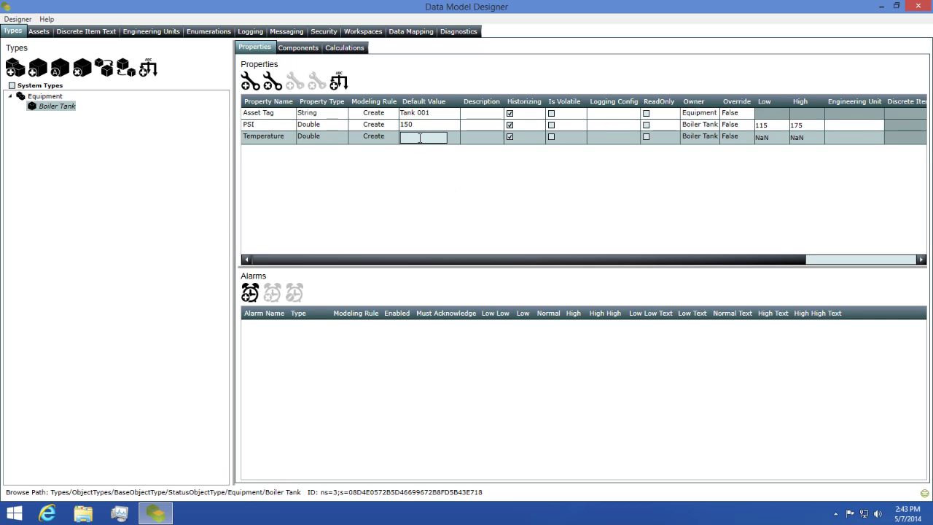
pyautogui.write('260')
pyautogui.press('Return')
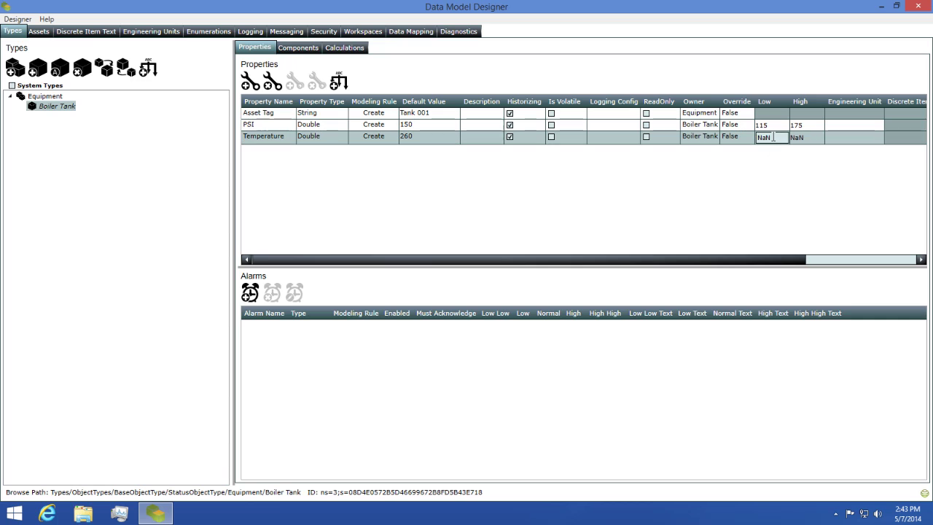
pyautogui.click(757, 140)
pyautogui.write('200')
pyautogui.press('Return')
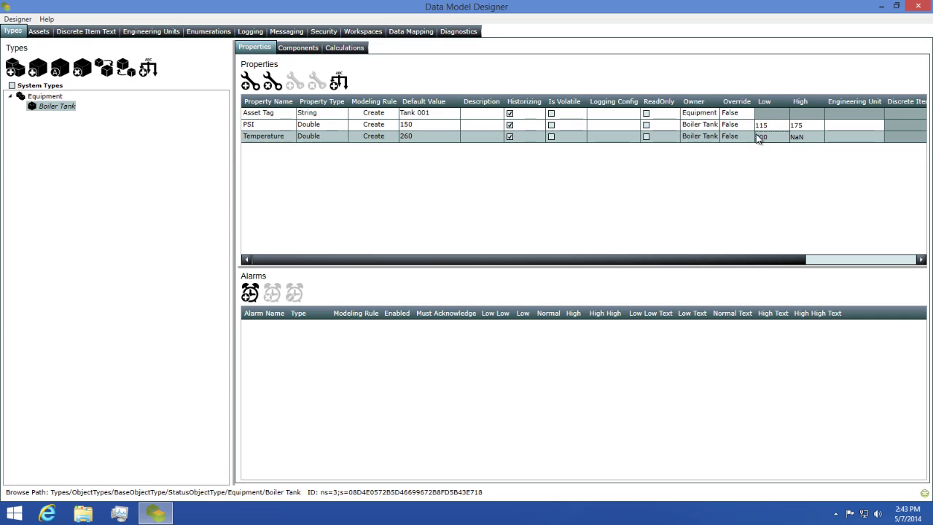
pyautogui.click(810, 140)
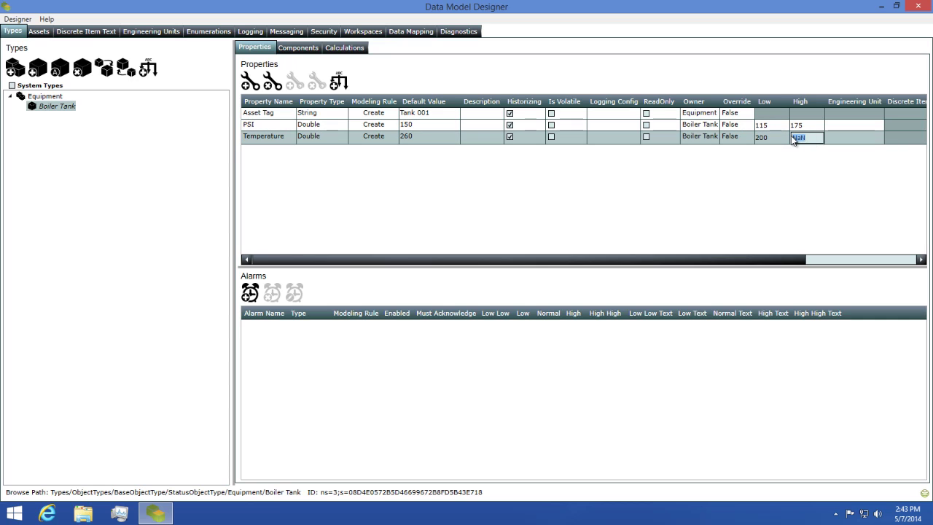
pyautogui.write('300')
pyautogui.press('Return')
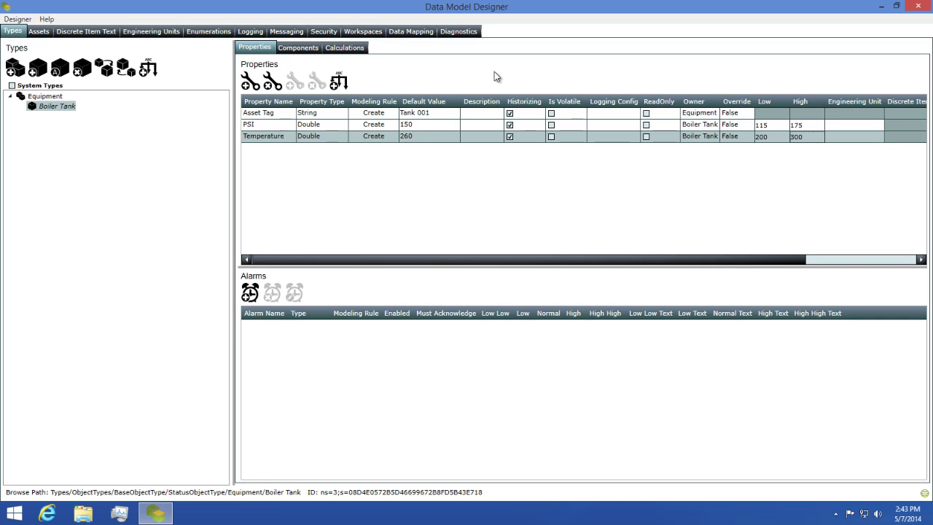
# In the Assets view, create a Boiler Tank asset named Boiler Tank 001 under Assets.
pyautogui.click(35, 32)
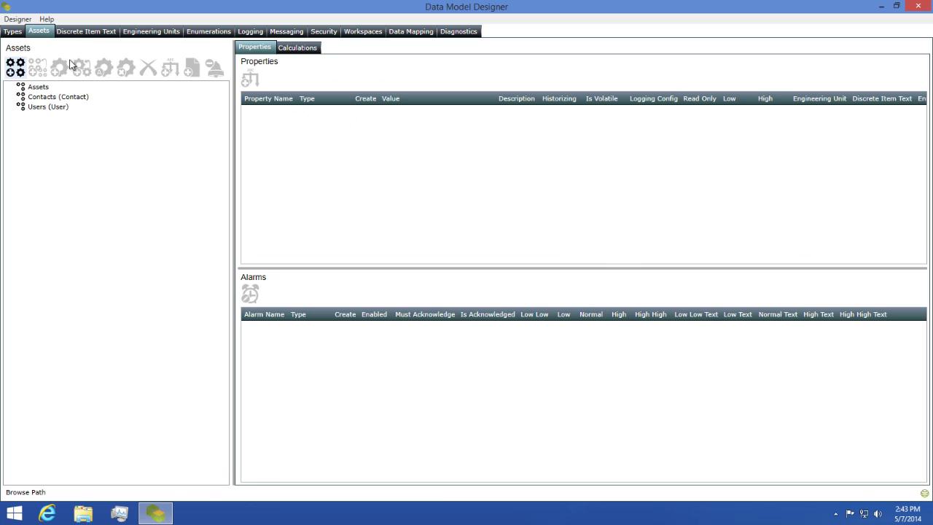
pyautogui.click(40, 87)
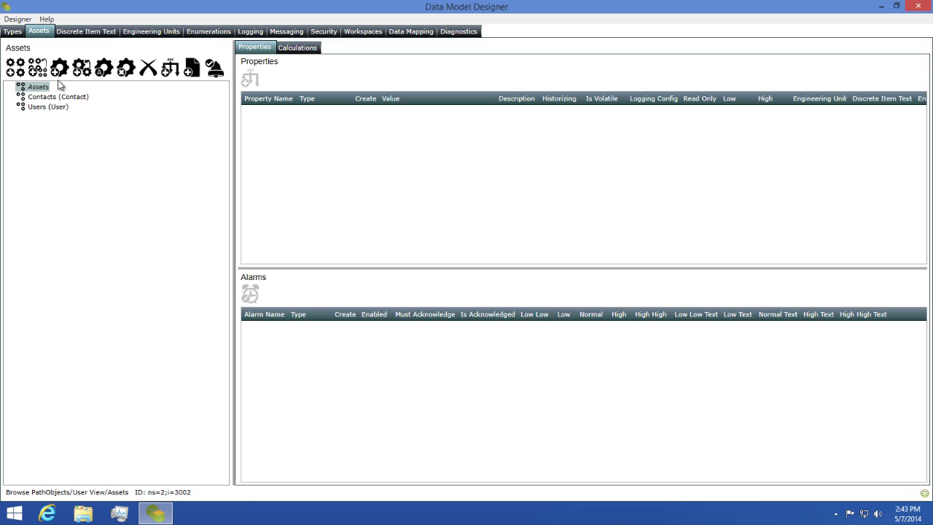
pyautogui.click(60, 70)
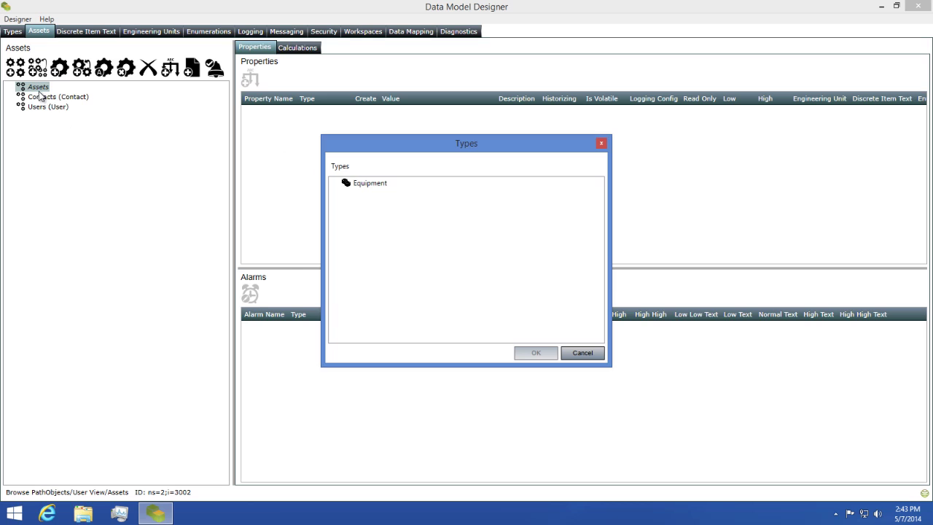
pyautogui.doubleClick(363, 185)
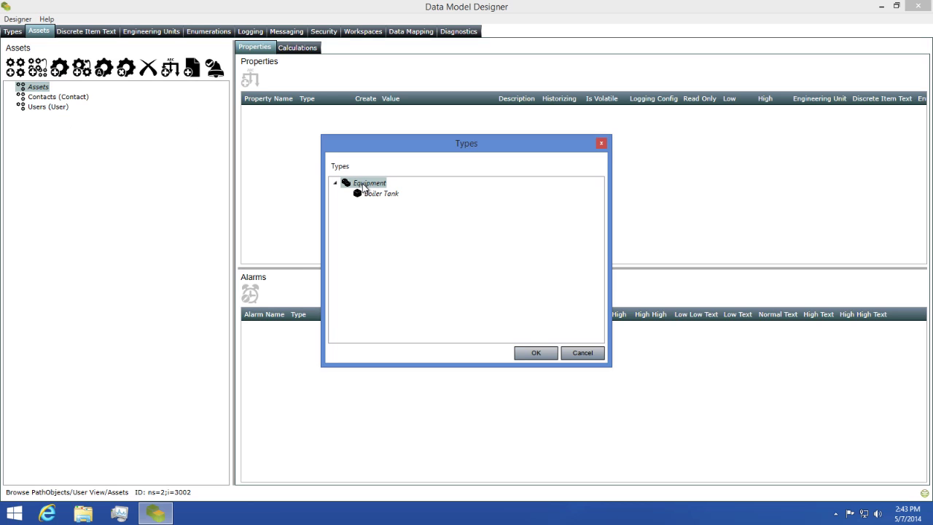
pyautogui.click(370, 196)
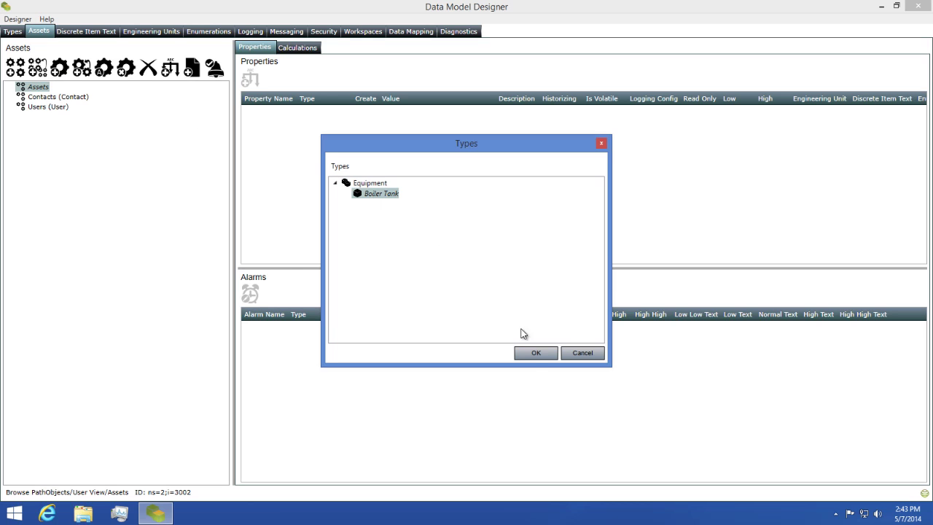
pyautogui.click(532, 354)
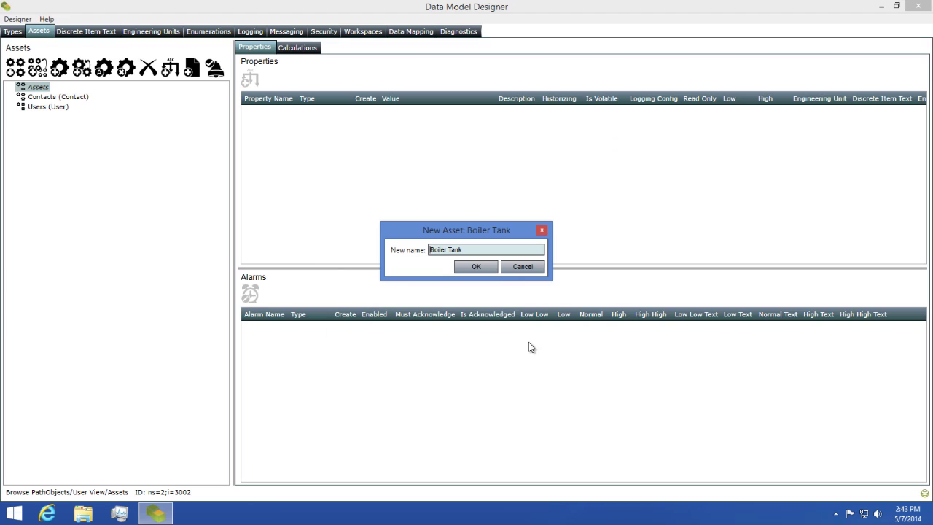
pyautogui.click(475, 250)
pyautogui.click(476, 266)
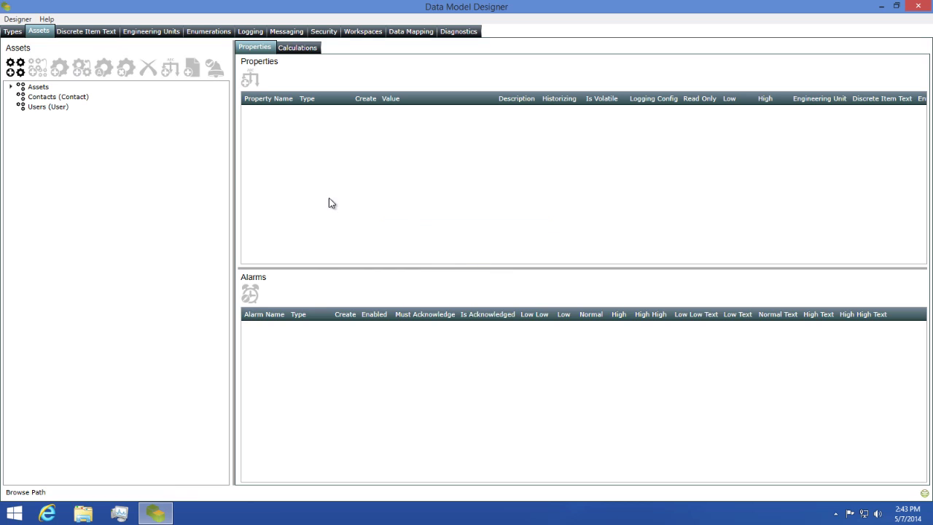
# Create another Equipment > Boiler Tank asset under Assets, named Boiler Tank 002.
pyautogui.click(11, 88)
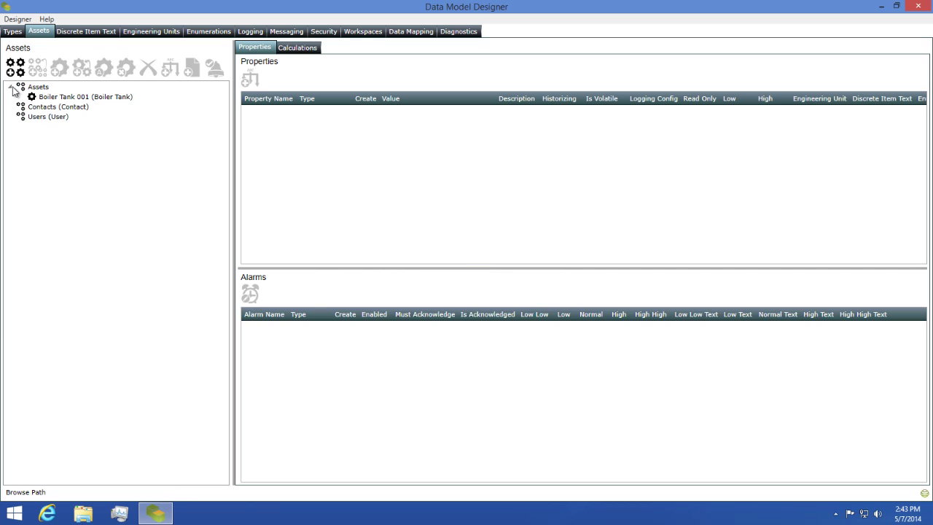
pyautogui.click(38, 88)
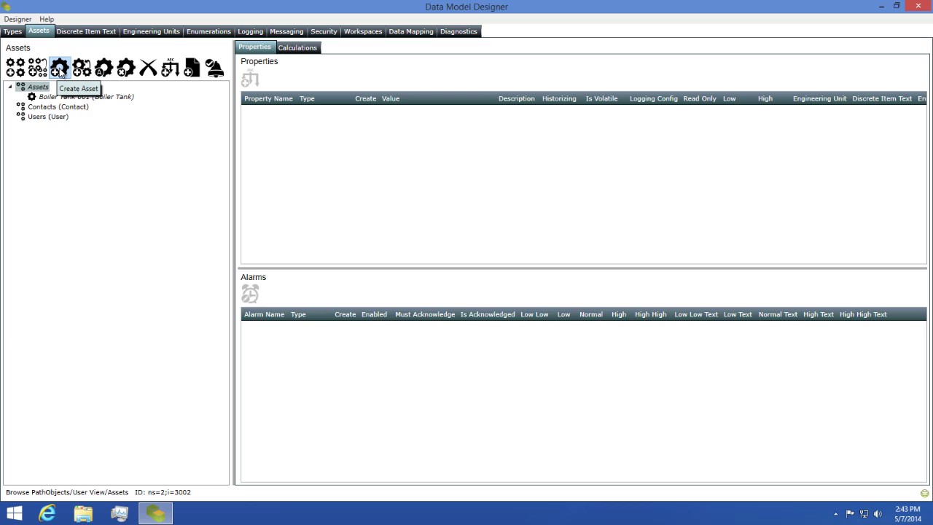
pyautogui.click(58, 72)
pyautogui.doubleClick(362, 186)
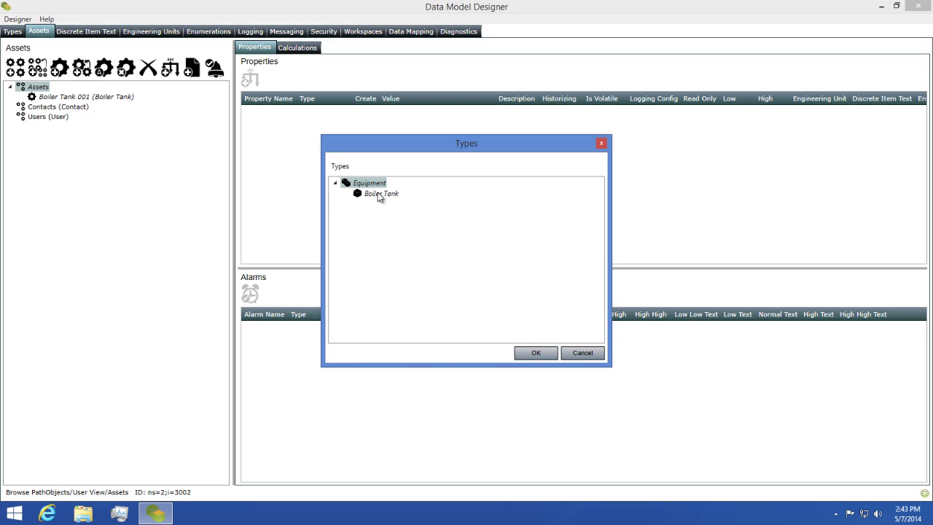
pyautogui.click(380, 195)
pyautogui.click(536, 352)
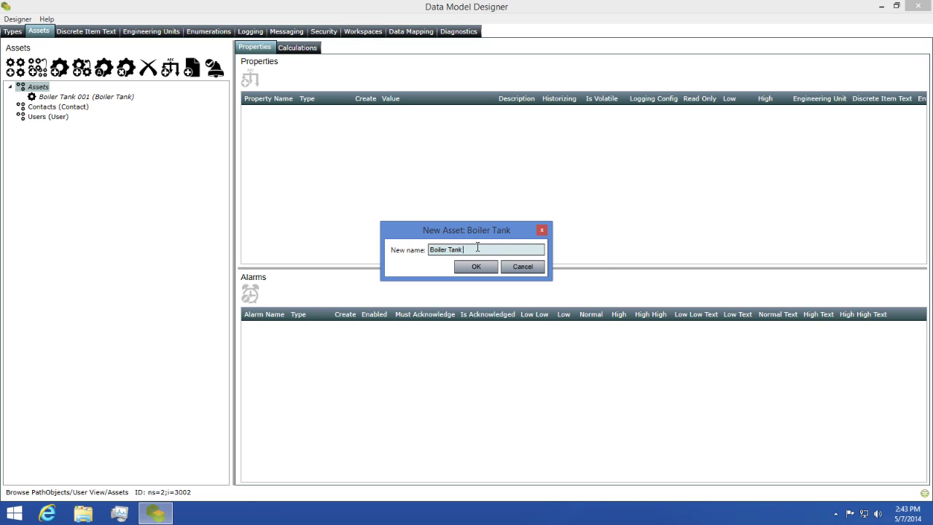
pyautogui.write('002')
pyautogui.click(475, 267)
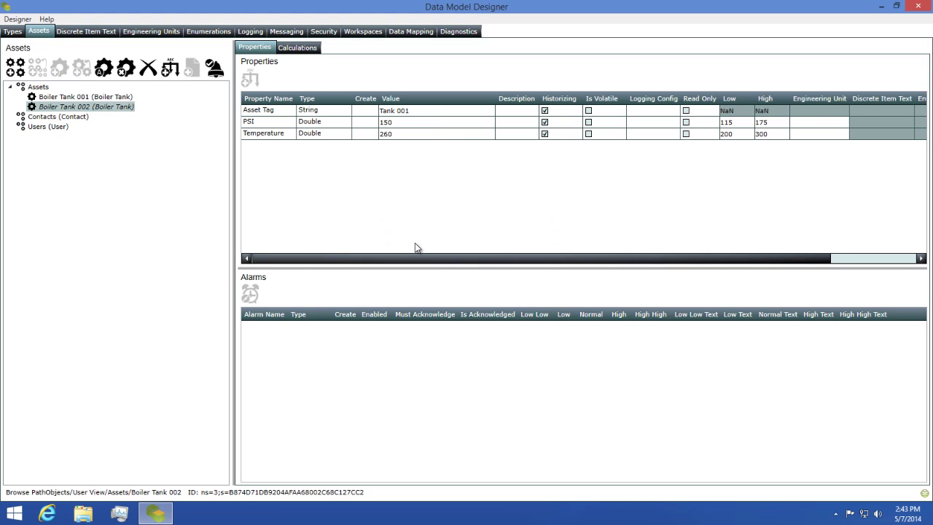
# Edit Boiler Tank 002's Asset Tag value in the Properties grid to read 'Tank 002'.
pyautogui.click(420, 114)
pyautogui.click(420, 113)
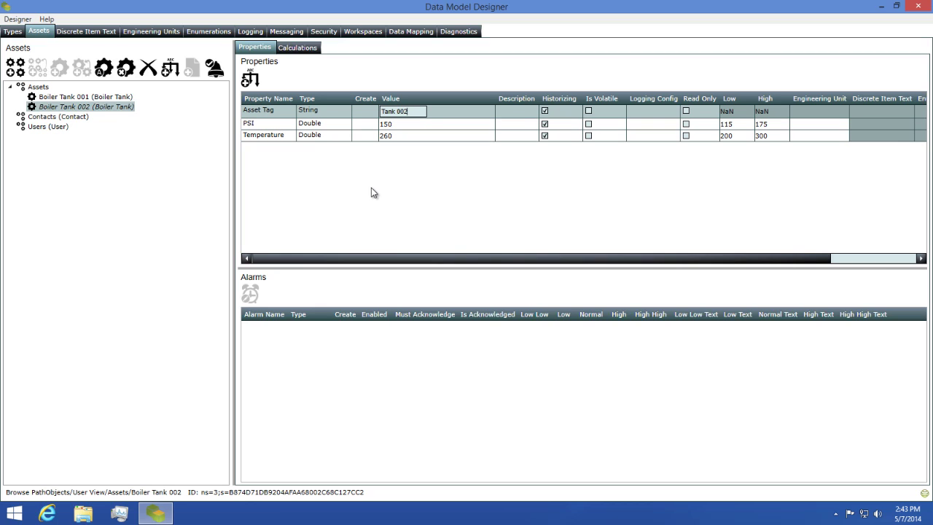
pyautogui.press('Return')
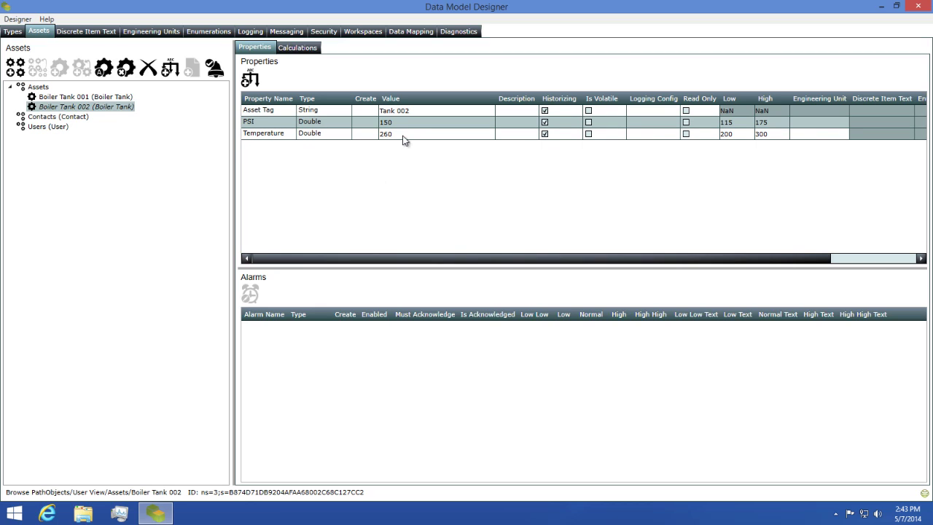